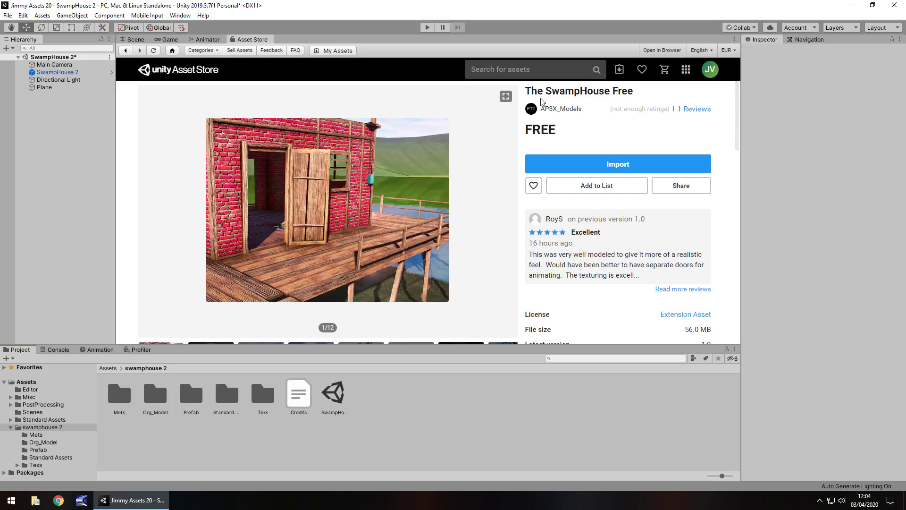
# Switch from the store page to the Scene view and examine the swamp house's exterior, deck and entrance stairs.
pyautogui.click(135, 41)
pyautogui.keyDown('alt'); pyautogui.moveTo(577, 240); pyautogui.dragTo(542, 233); pyautogui.keyUp('alt')
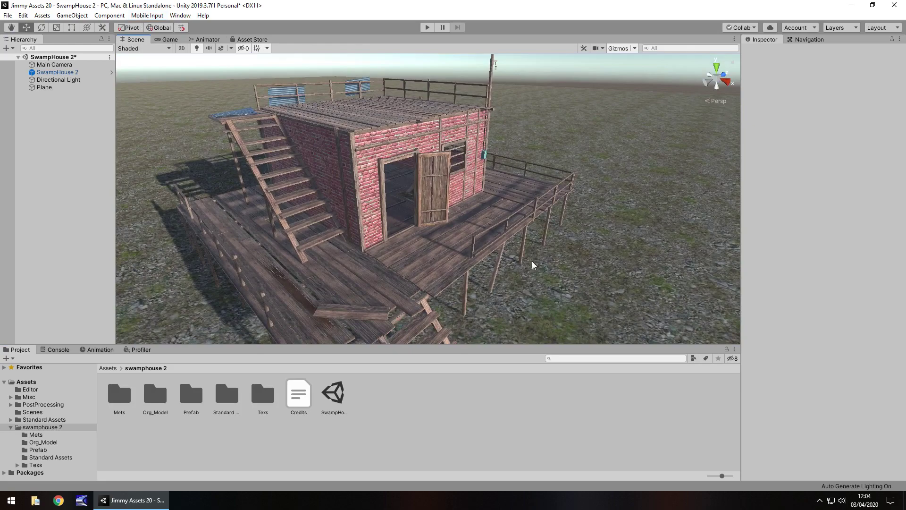
pyautogui.moveTo(532, 261); pyautogui.dragTo(521, 242, button='right')
pyautogui.moveTo(507, 256); pyautogui.dragTo(511, 227, button='middle')
pyautogui.moveTo(510, 227); pyautogui.dragTo(551, 135)
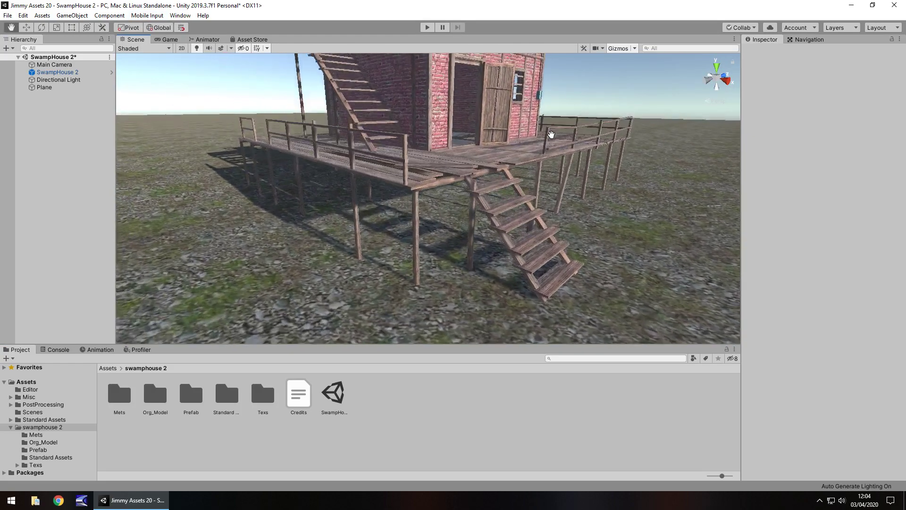
pyautogui.moveTo(552, 135); pyautogui.dragTo(462, 199, button='middle')
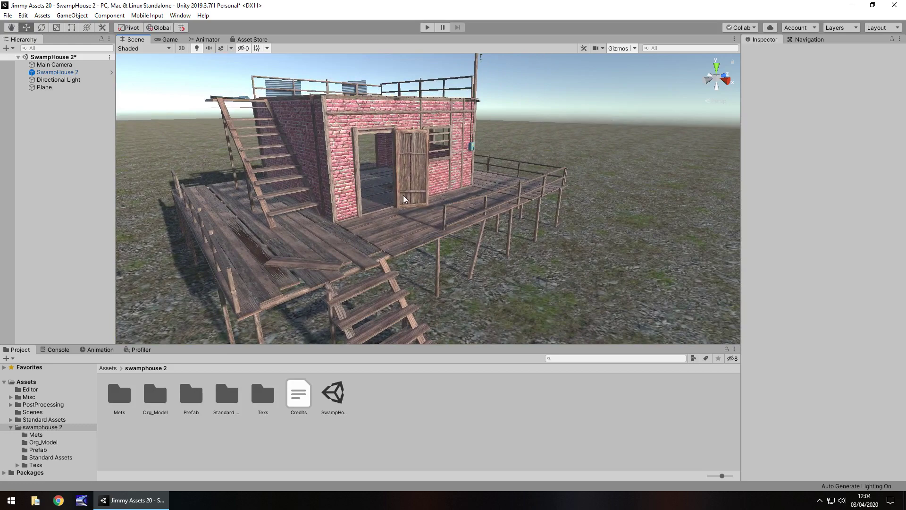
# Examine the swamp house's doorway and interior up close, including the brick walls, windows and floor opening.
pyautogui.scroll(2, 360, 188)
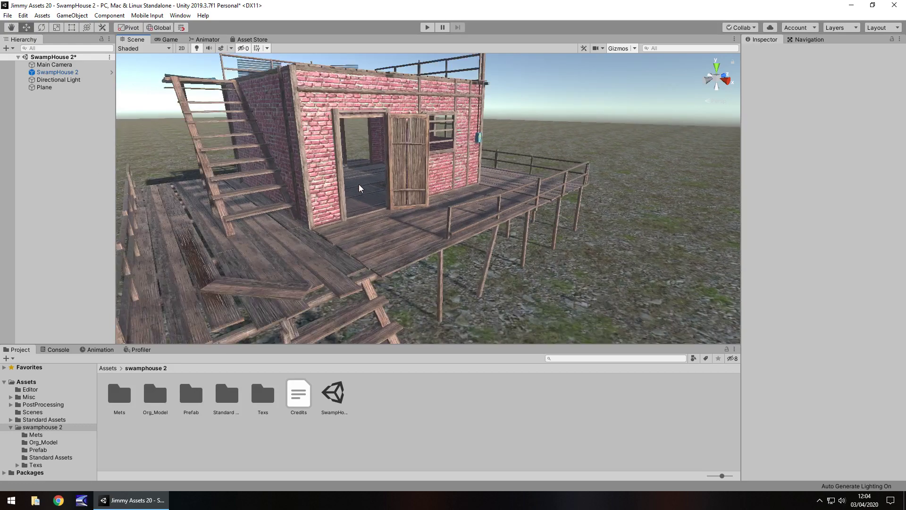
pyautogui.scroll(8, 359, 188)
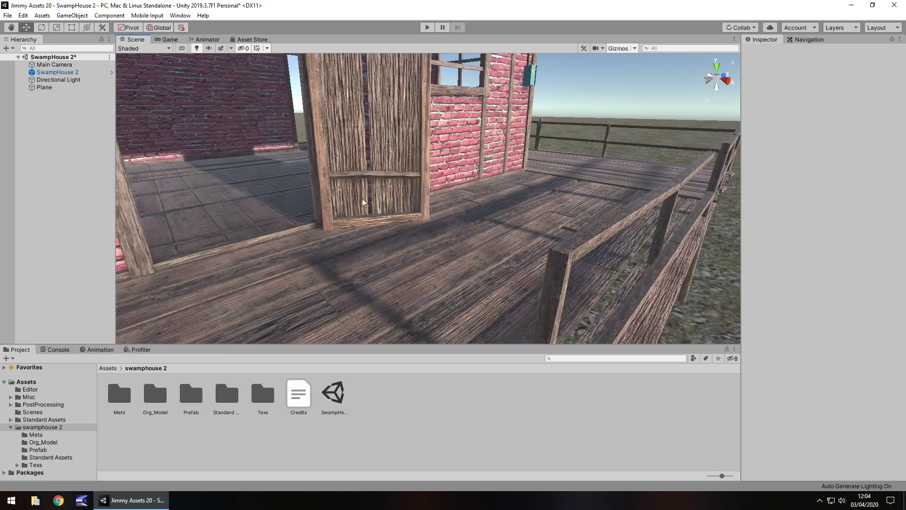
pyautogui.moveTo(388, 194); pyautogui.dragTo(188, 474, button='middle')
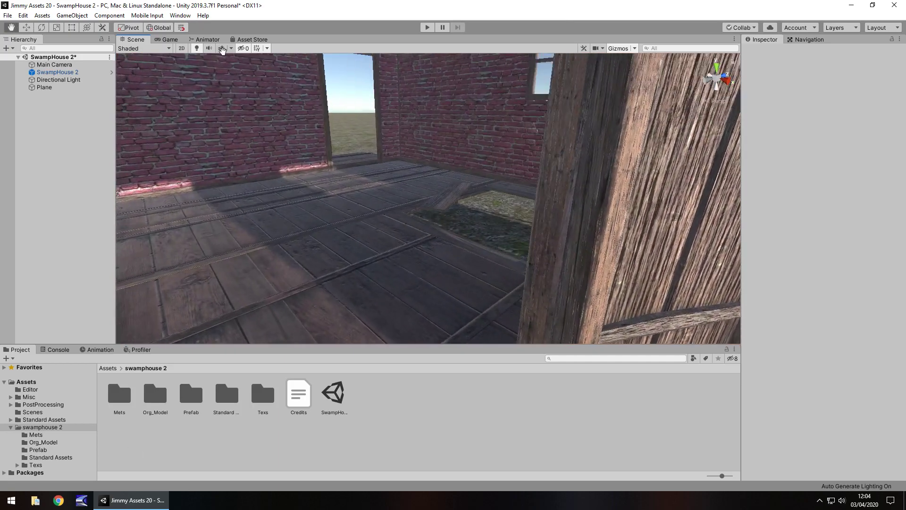
pyautogui.moveTo(260, 145); pyautogui.dragTo(437, 174, button='right')
pyautogui.scroll(-5, 523, 203)
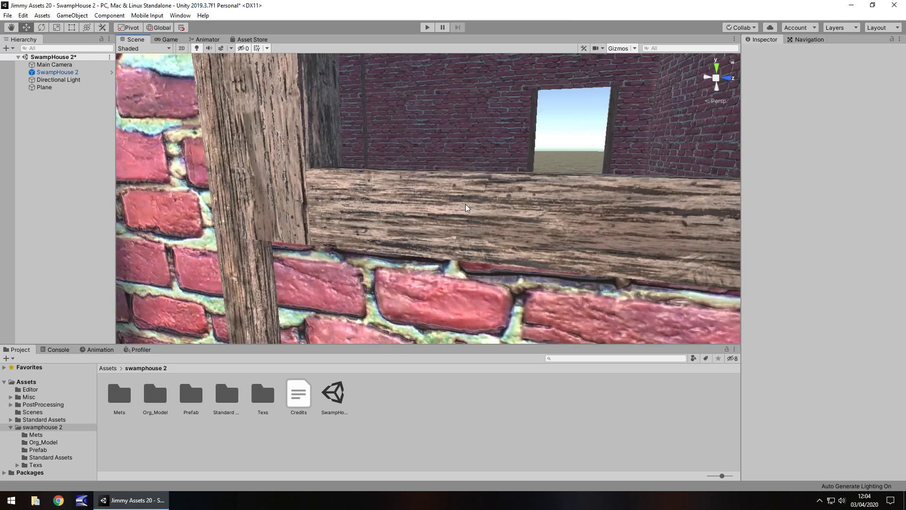
pyautogui.moveTo(470, 206); pyautogui.dragTo(560, 222, button='middle')
pyautogui.moveTo(560, 222); pyautogui.dragTo(769, 222, button='right')
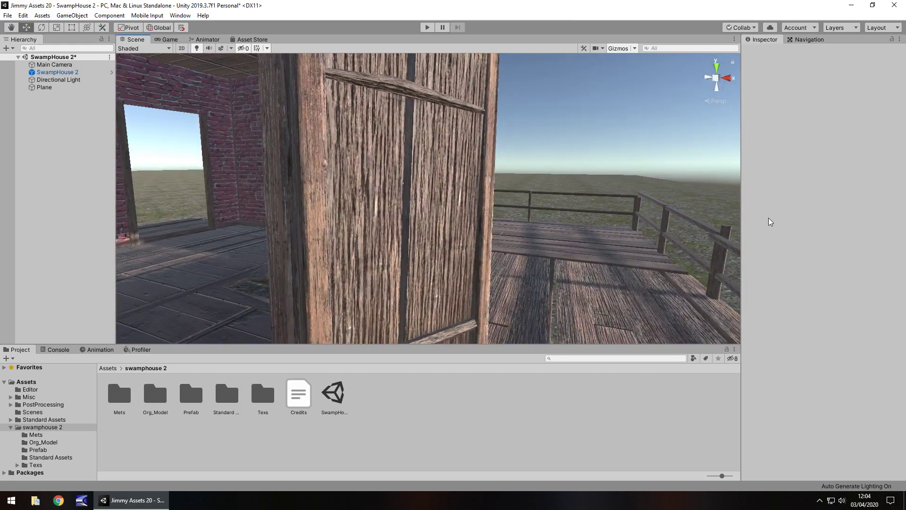
pyautogui.scroll(5, 687, 213)
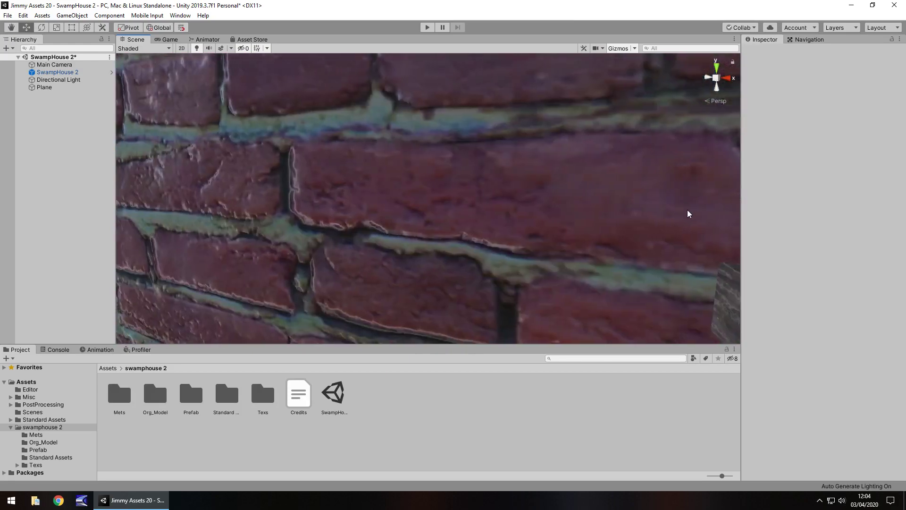
pyautogui.scroll(-4, 613, 226)
pyautogui.moveTo(584, 231); pyautogui.dragTo(505, 243, button='middle')
pyautogui.moveTo(506, 243); pyautogui.dragTo(499, 224, button='right')
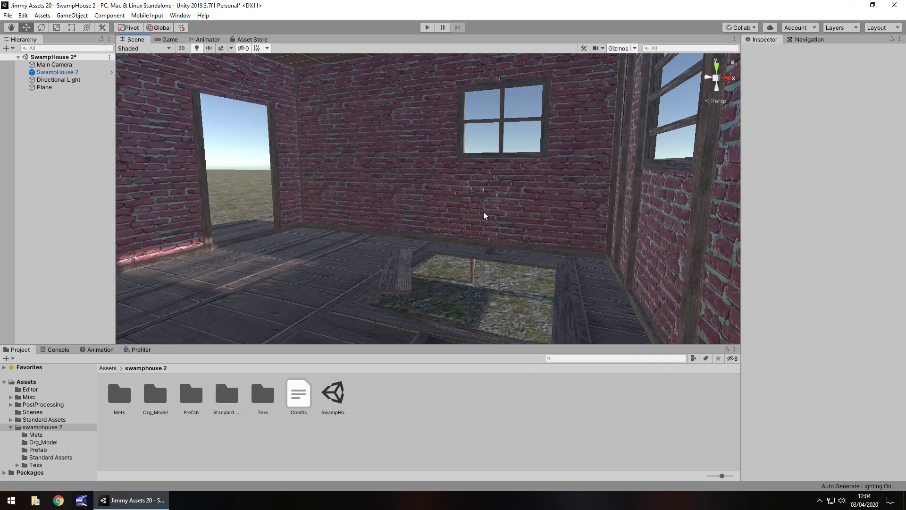
# Examine the whole swamp house from outside, from deck level up to an elevated view of the roof.
pyautogui.scroll(-7, 473, 213)
pyautogui.moveTo(529, 223); pyautogui.dragTo(451, 219, button='middle')
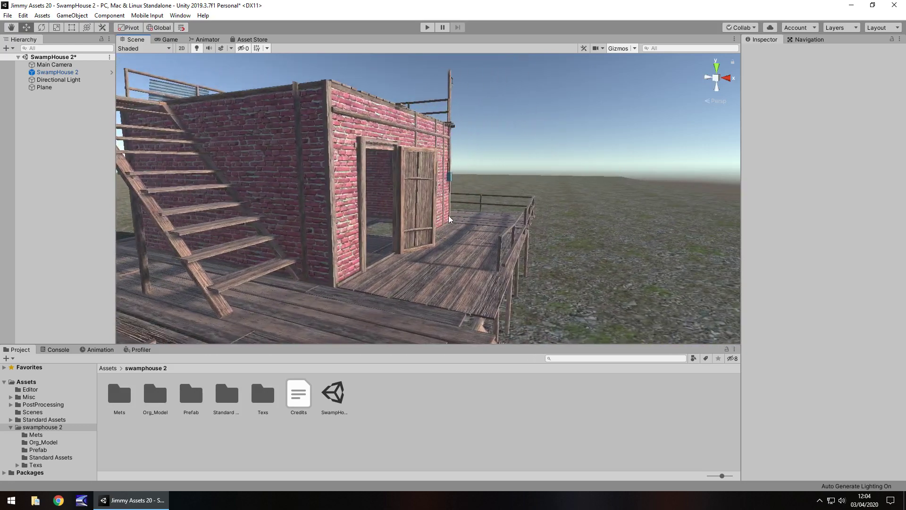
pyautogui.moveTo(449, 218); pyautogui.dragTo(502, 201, button='right')
pyautogui.press('s')
pyautogui.scroll(-4, 503, 201)
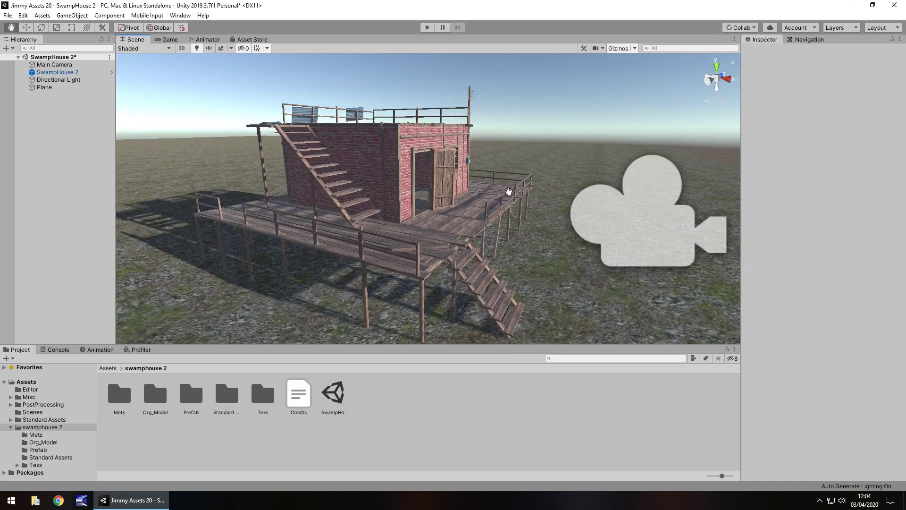
pyautogui.moveTo(508, 191); pyautogui.dragTo(372, 433, button='middle')
pyautogui.moveTo(465, 168); pyautogui.dragTo(470, 208, button='right')
pyautogui.scroll(2, 471, 208)
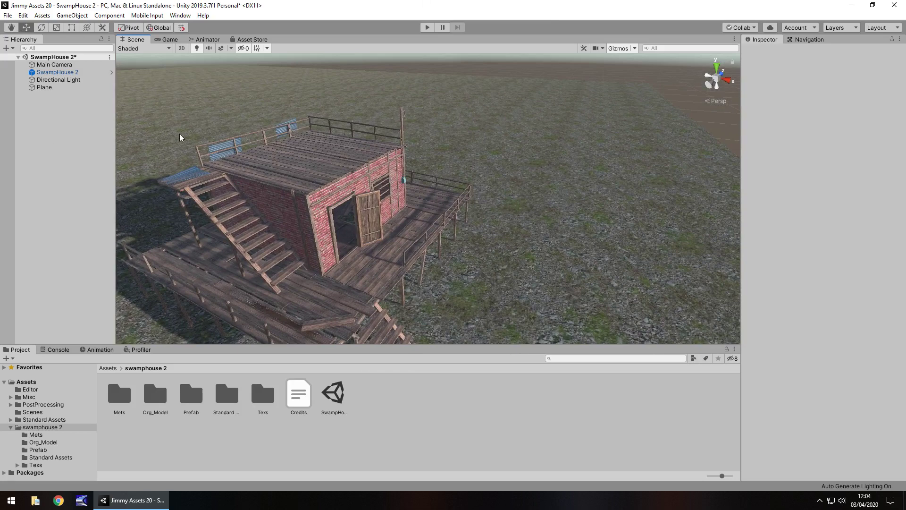
# Toggle the Main Camera's Post-Processing Behaviour on and off to compare the house's look in the Game view.
pyautogui.click(54, 65)
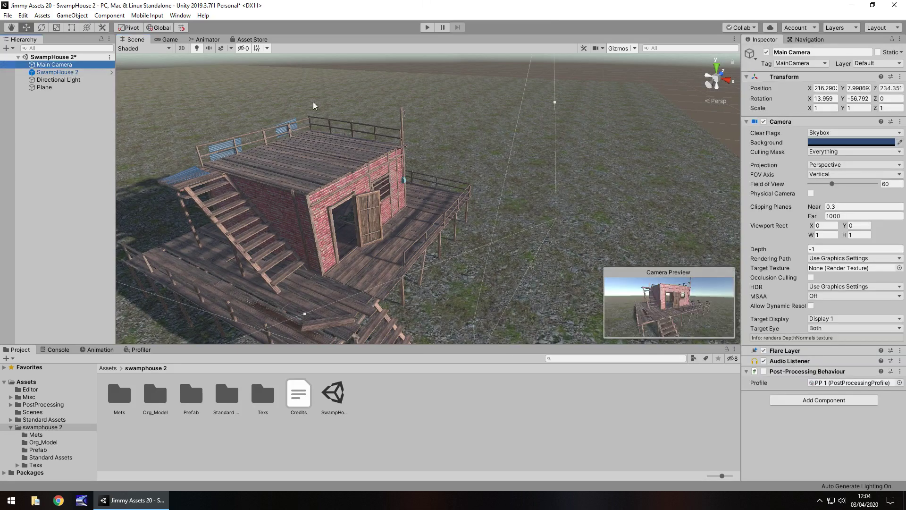
pyautogui.click(764, 371)
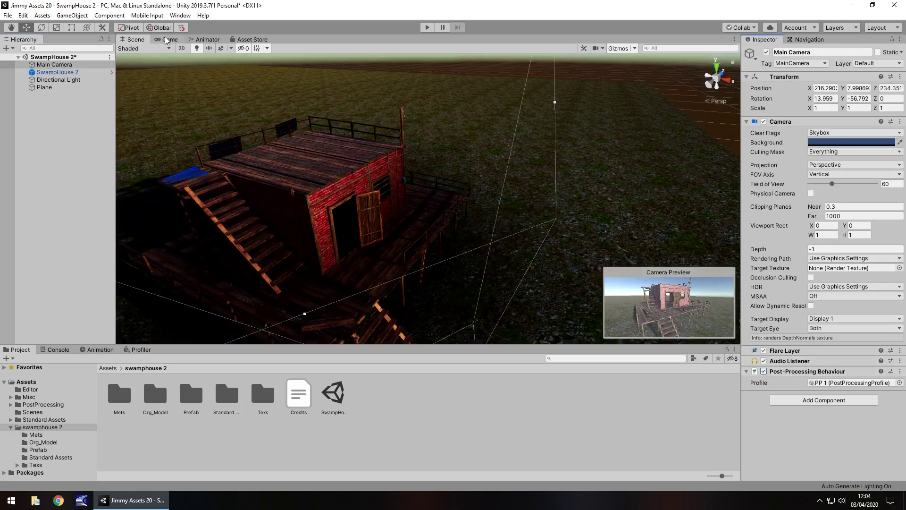
pyautogui.click(168, 39)
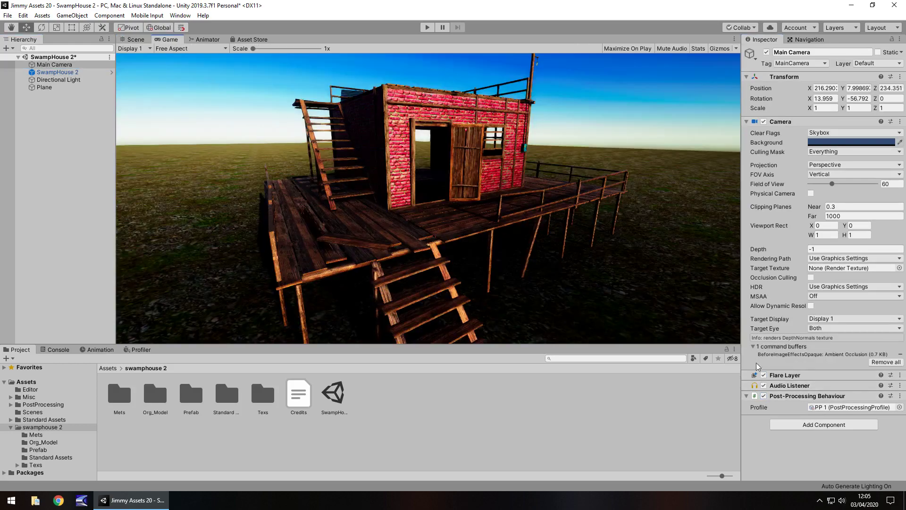
pyautogui.click(764, 371)
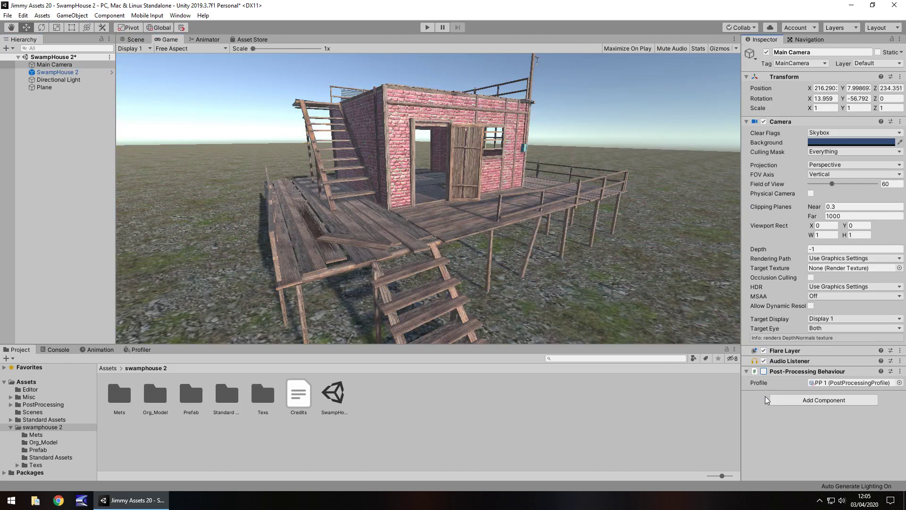
pyautogui.click(763, 371)
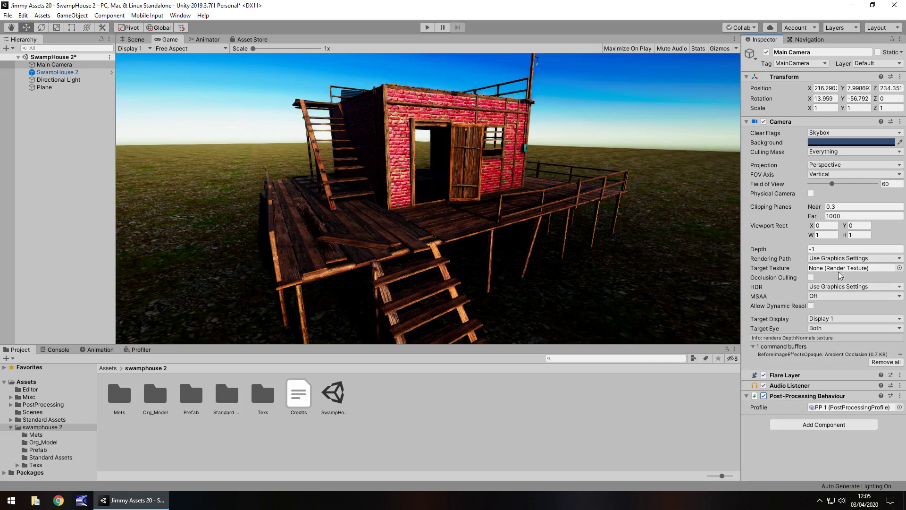
# Set the Main Camera's rendering path to Deferred and disable its Post-Processing Behaviour.
pyautogui.click(842, 259)
pyautogui.click(814, 289)
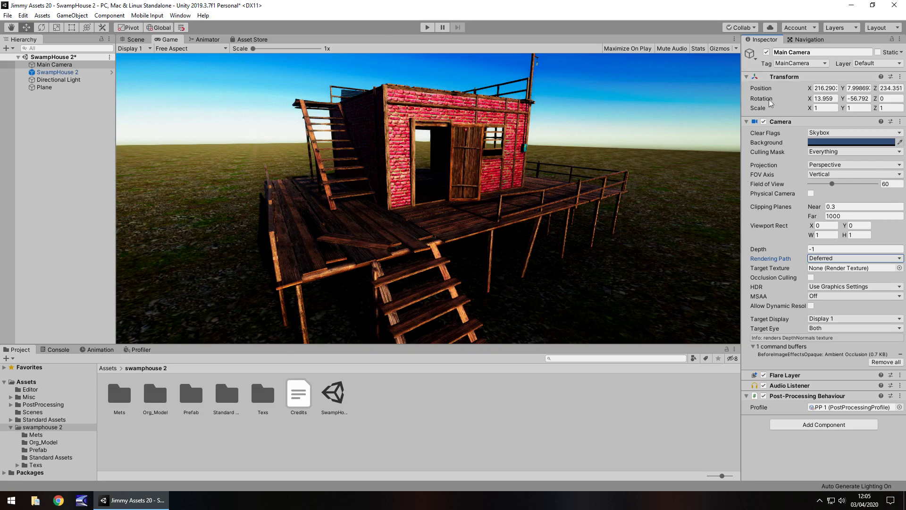
pyautogui.click(764, 395)
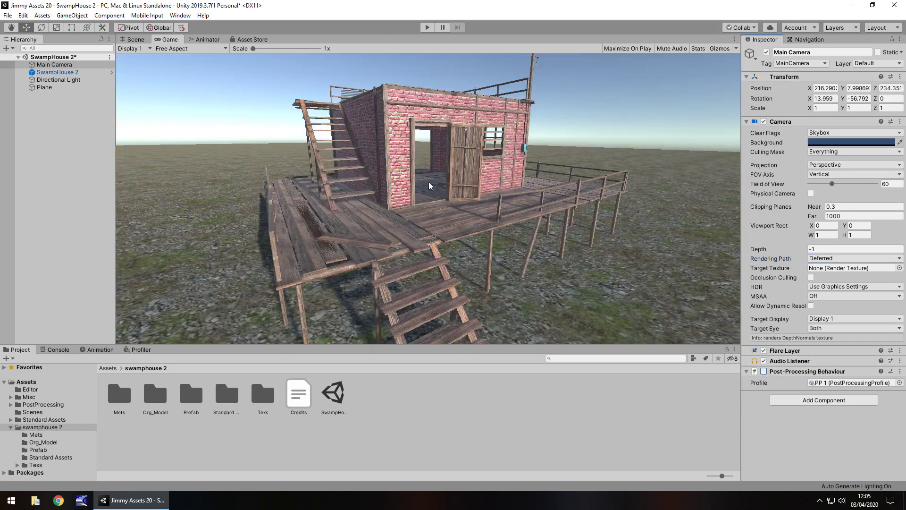
# Return to the Scene view and look through the swamphouse 2 subfolders Mets, Org_Model, Prefab, Standard Assets and Texs.
pyautogui.click(137, 40)
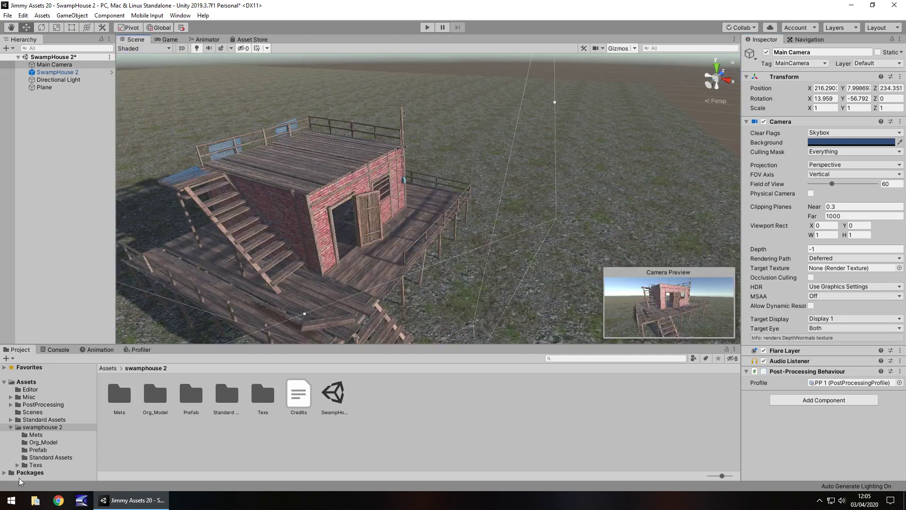
pyautogui.moveTo(349, 229); pyautogui.dragTo(554, 471, button='middle')
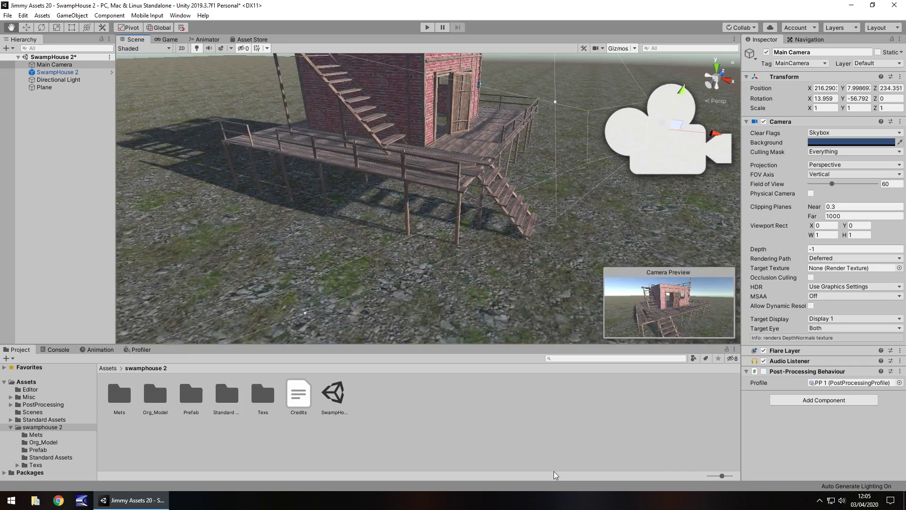
pyautogui.click(37, 435)
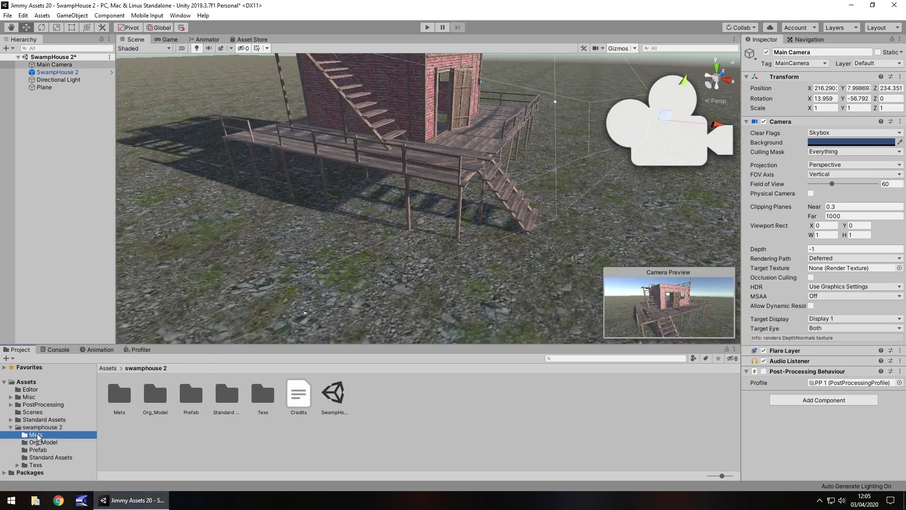
pyautogui.click(42, 442)
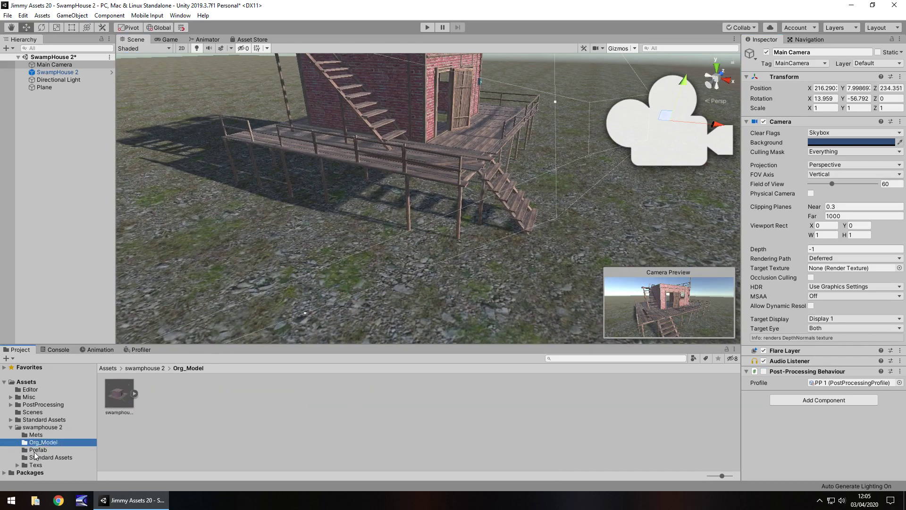
pyautogui.click(35, 450)
pyautogui.click(56, 458)
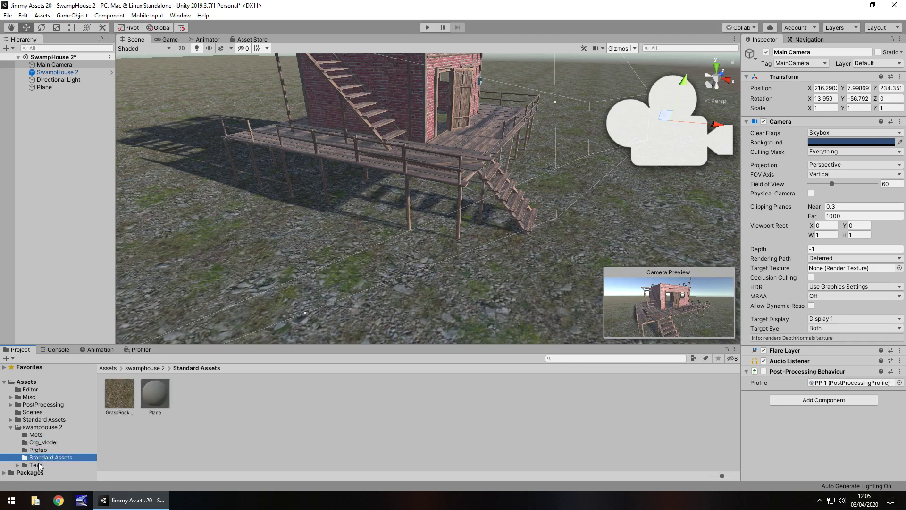
pyautogui.click(38, 464)
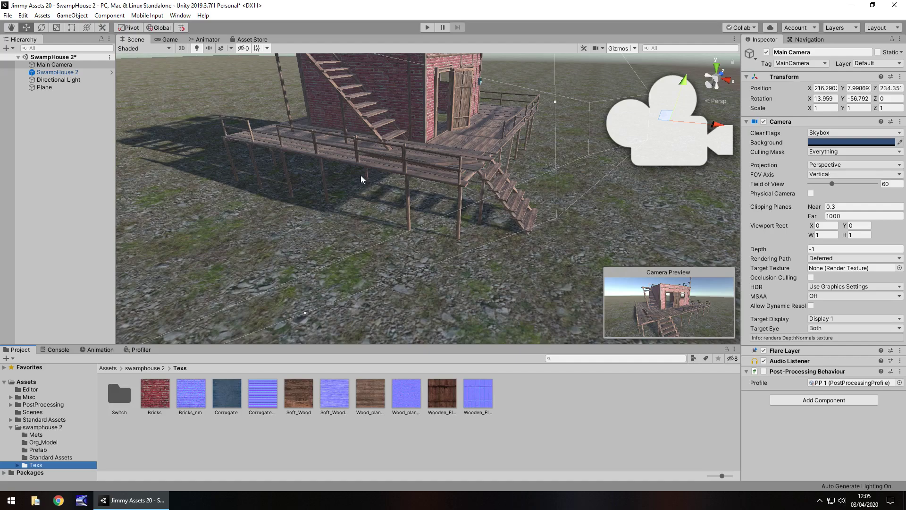
# Examine the house's outer staircase, brick side wall and front door up close in the scene.
pyautogui.moveTo(435, 220); pyautogui.dragTo(445, 163, button='right')
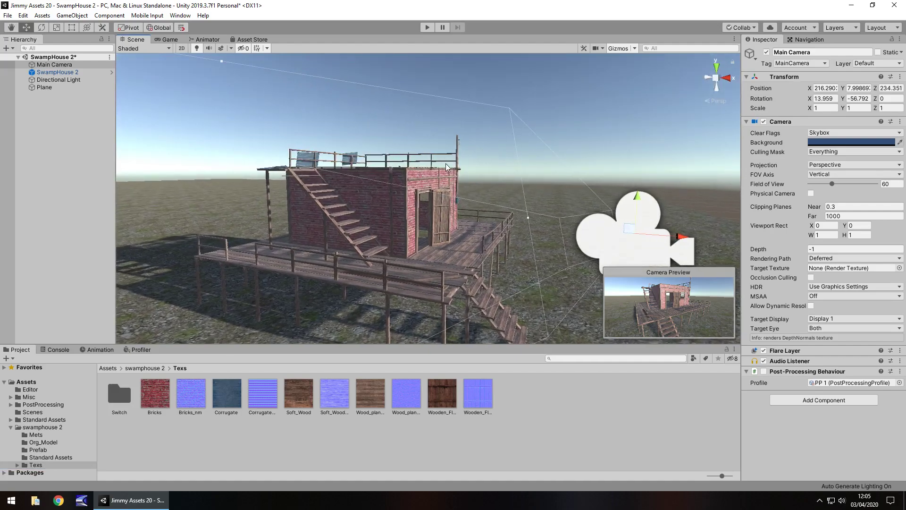
pyautogui.scroll(6, 473, 234)
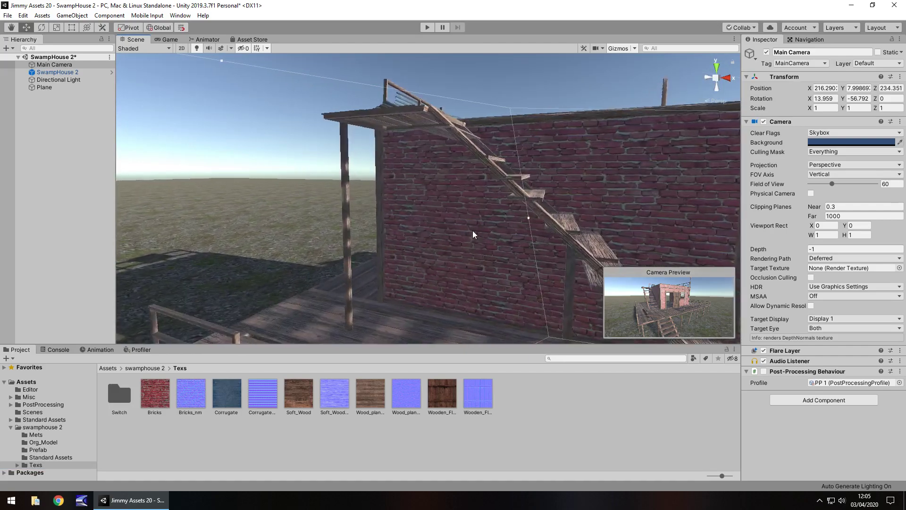
pyautogui.press('d')
pyautogui.moveTo(474, 234)
pyautogui.mouseDown(button='right')
pyautogui.moveTo(485, 229)
pyautogui.moveTo(460, 232)
pyautogui.mouseUp(button='right')
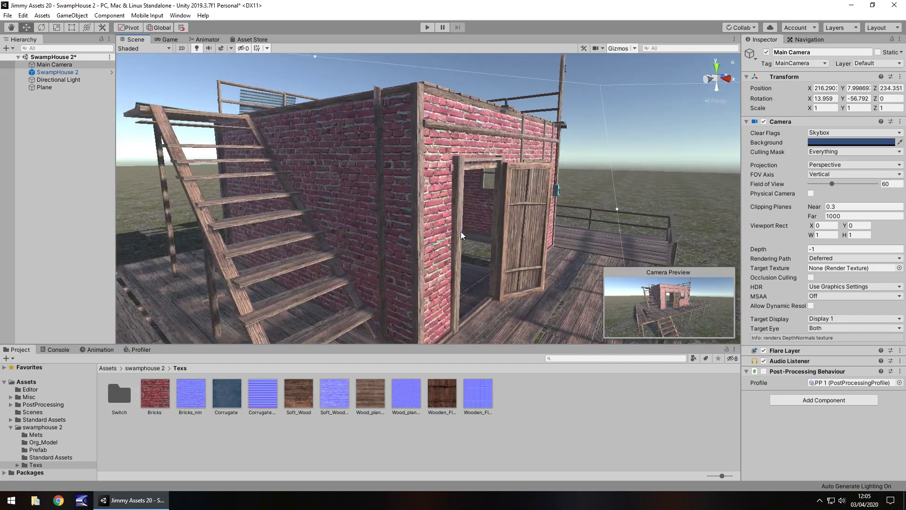
pyautogui.moveTo(537, 224); pyautogui.dragTo(425, 231, button='right')
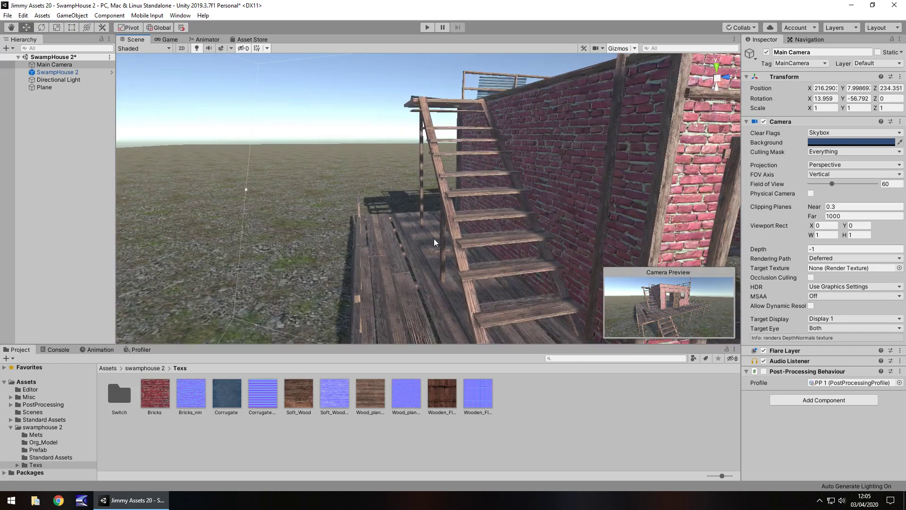
# Select the SwampHouse 2 object and examine its mesh, materials and collider settings along with the outlined model from several angles.
pyautogui.click(55, 71)
pyautogui.keyDown('alt'); pyautogui.moveTo(262, 165); pyautogui.dragTo(364, 170); pyautogui.keyUp('alt')
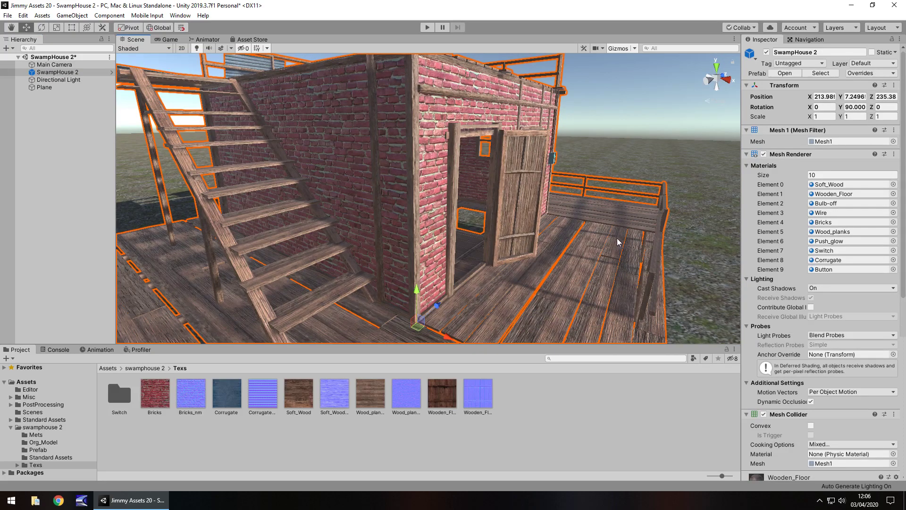
pyautogui.moveTo(625, 243); pyautogui.dragTo(505, 271, button='middle')
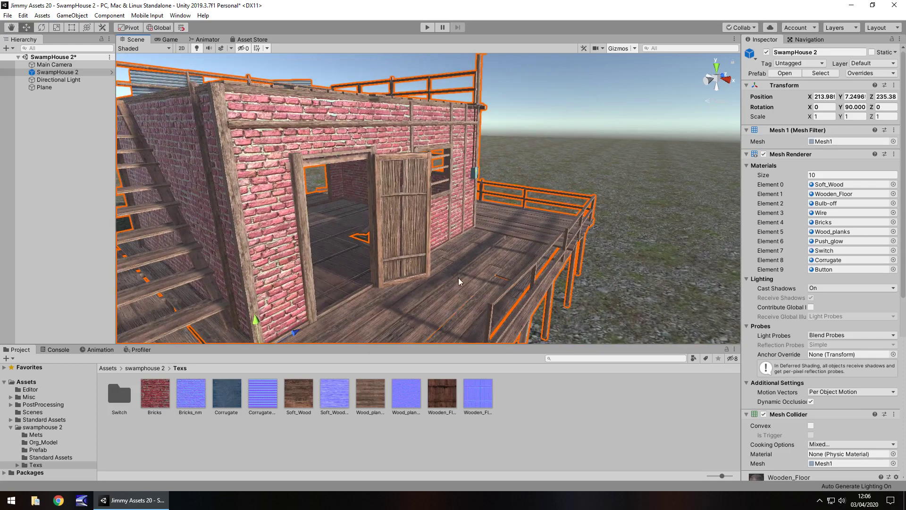
pyautogui.moveTo(460, 280); pyautogui.dragTo(480, 241, button='right')
pyautogui.keyDown('alt'); pyautogui.moveTo(480, 241); pyautogui.dragTo(400, 199); pyautogui.keyUp('alt')
pyautogui.moveTo(399, 199); pyautogui.dragTo(468, 239, button='right')
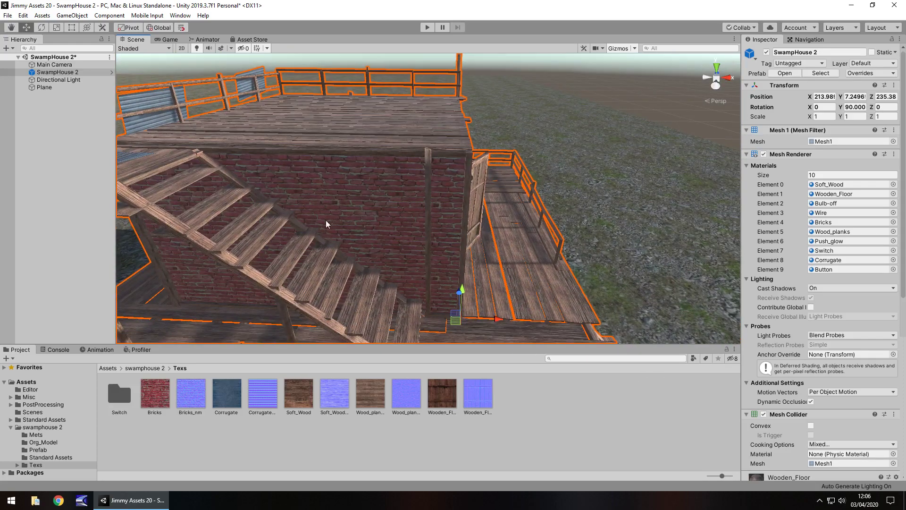
pyautogui.moveTo(327, 224); pyautogui.dragTo(513, 147, button='middle')
pyautogui.keyDown('alt'); pyautogui.moveTo(513, 147); pyautogui.dragTo(260, 166); pyautogui.keyUp('alt')
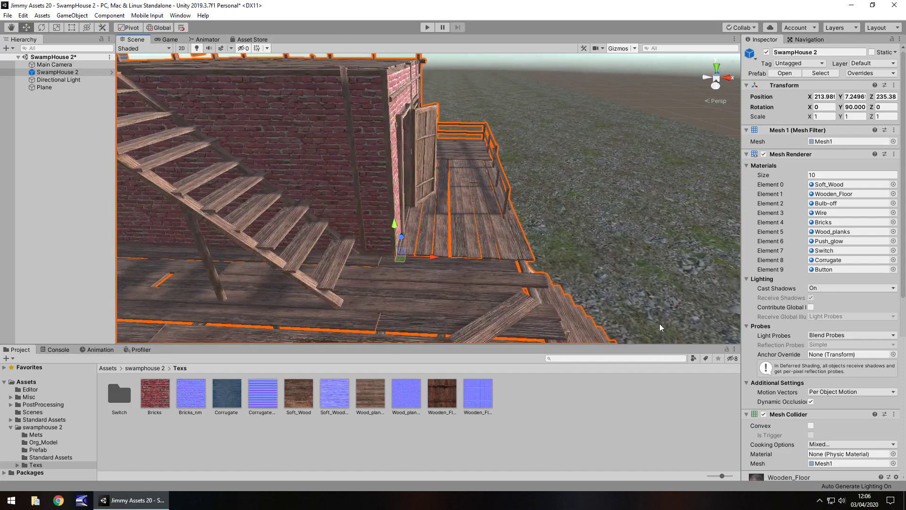
pyautogui.press('f')
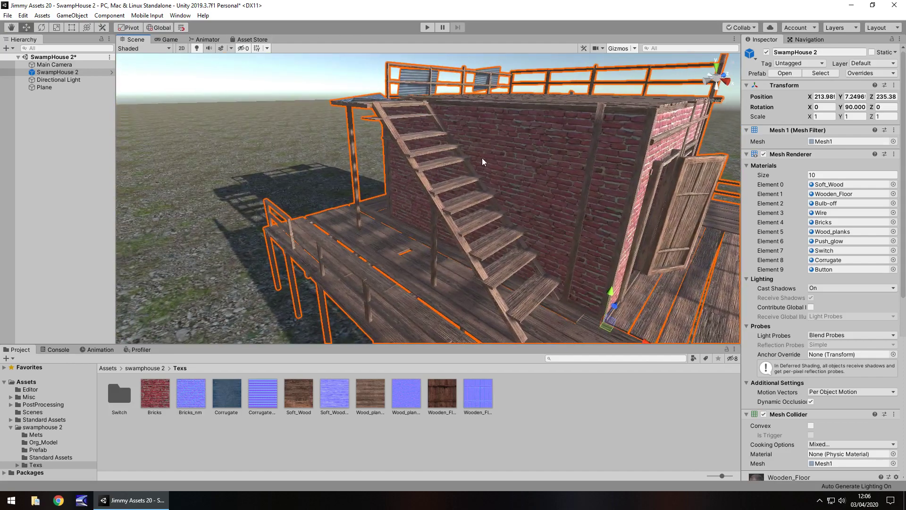
# Look around the house, browse the Mets and Org_Model folders, and expand the swamphouse model asset to show its parts.
pyautogui.keyDown('alt'); pyautogui.moveTo(482, 160); pyautogui.dragTo(467, 162); pyautogui.keyUp('alt')
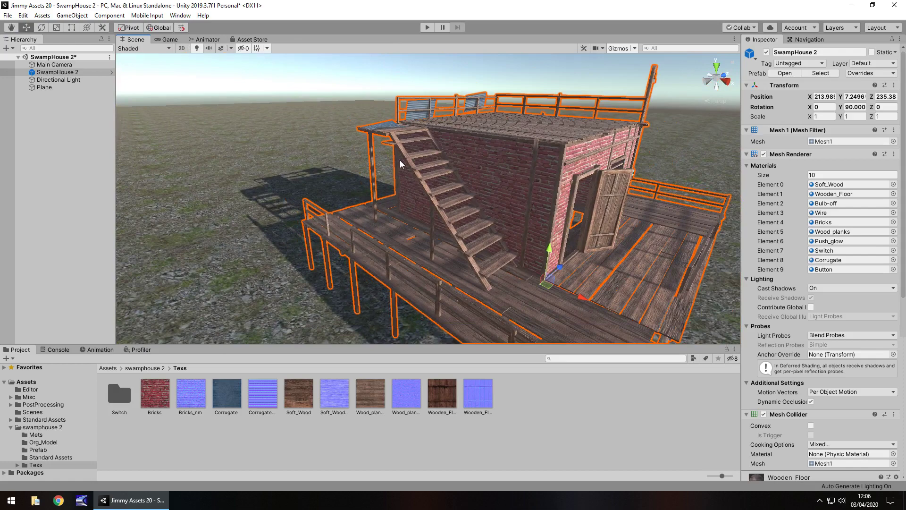
pyautogui.keyDown('alt'); pyautogui.moveTo(314, 183); pyautogui.dragTo(458, 202); pyautogui.keyUp('alt')
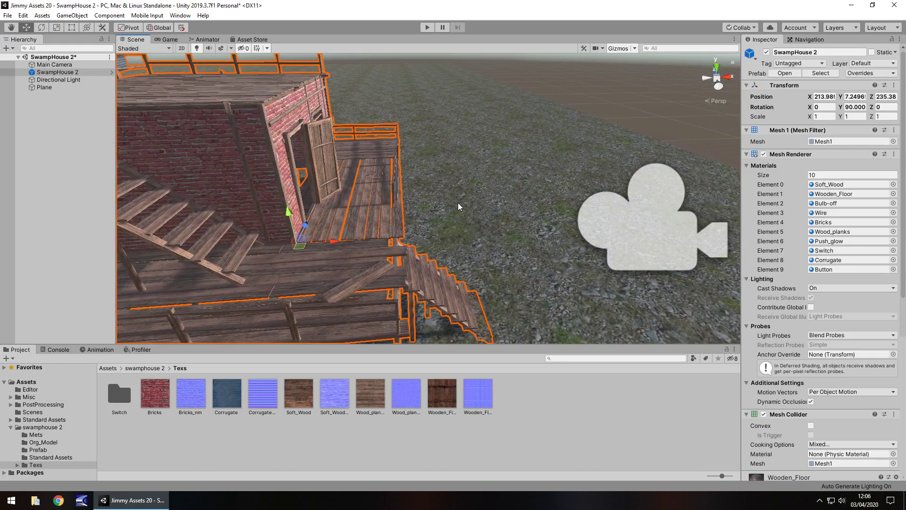
pyautogui.keyDown('alt'); pyautogui.moveTo(506, 218); pyautogui.dragTo(401, 209); pyautogui.keyUp('alt')
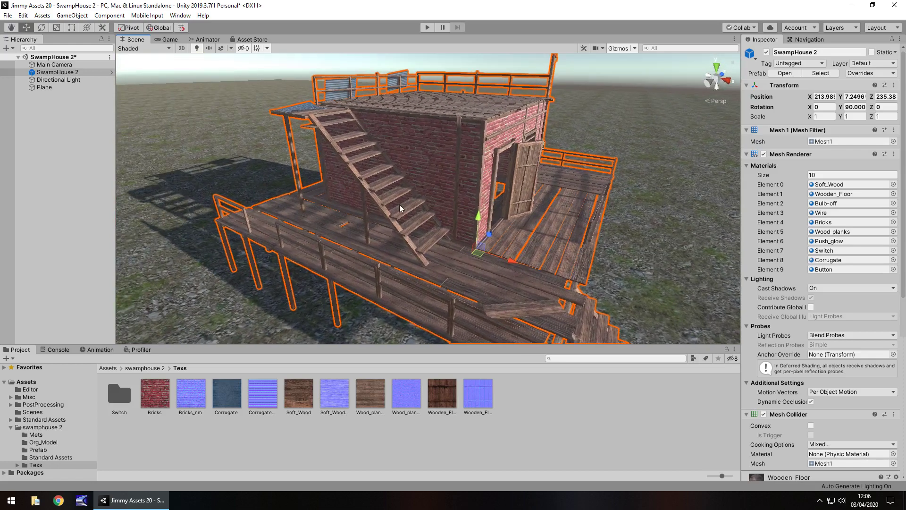
pyautogui.click(37, 442)
pyautogui.click(36, 435)
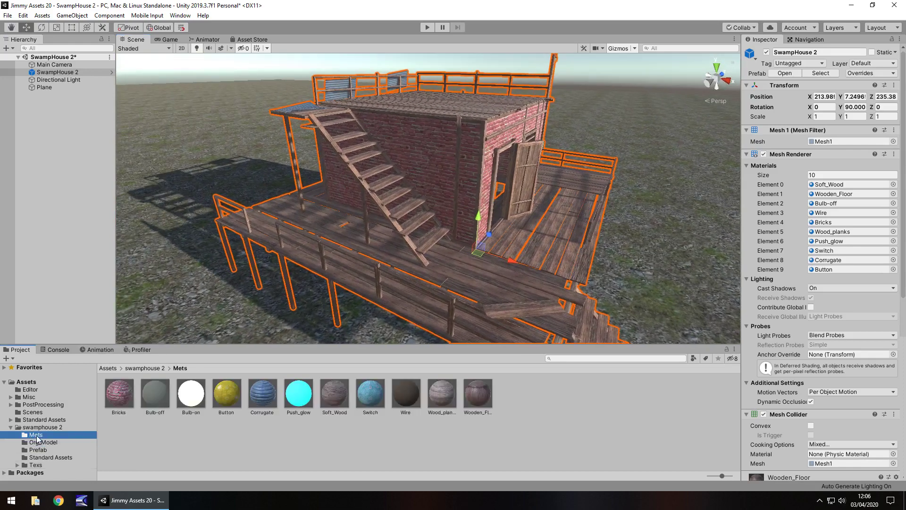
pyautogui.click(37, 441)
pyautogui.click(135, 393)
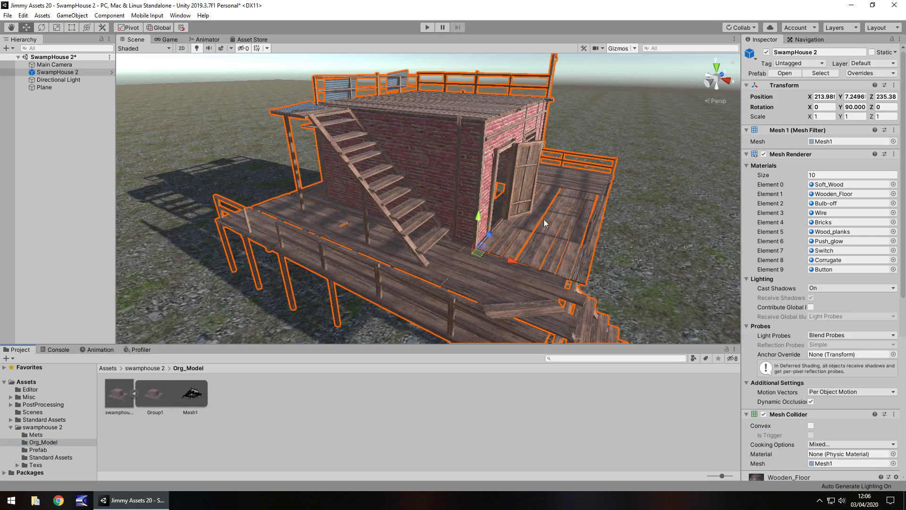
# Examine the house's entry steps and supporting stilts, and bring up The SwampHouse Free page in the Asset Store.
pyautogui.moveTo(545, 223); pyautogui.dragTo(578, 235, button='right')
pyautogui.moveTo(605, 239); pyautogui.dragTo(508, 141, button='middle')
pyautogui.moveTo(566, 228); pyautogui.dragTo(561, 215, button='right')
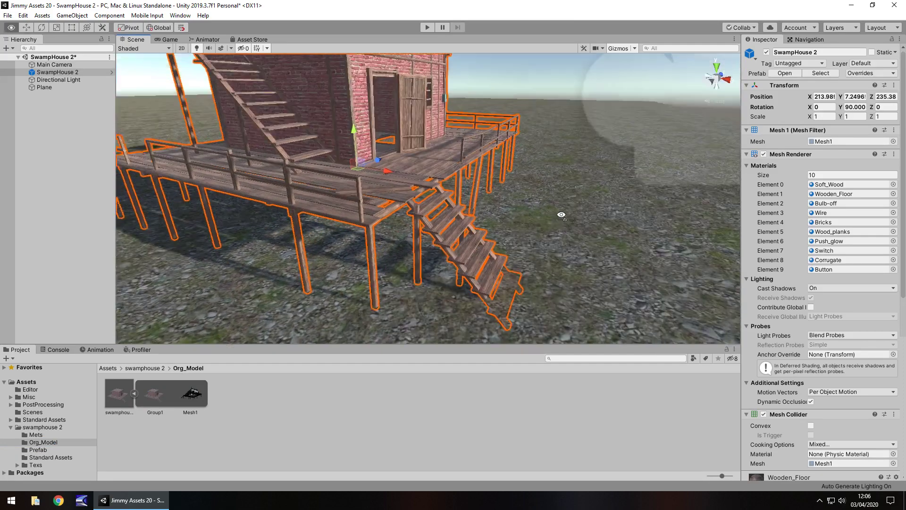
pyautogui.keyDown('alt'); pyautogui.moveTo(561, 214); pyautogui.dragTo(361, 96); pyautogui.keyUp('alt')
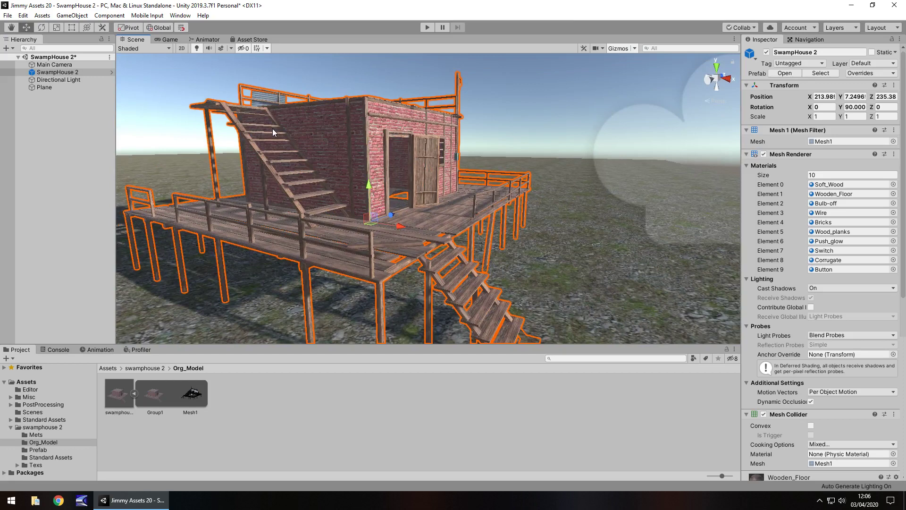
pyautogui.click(250, 41)
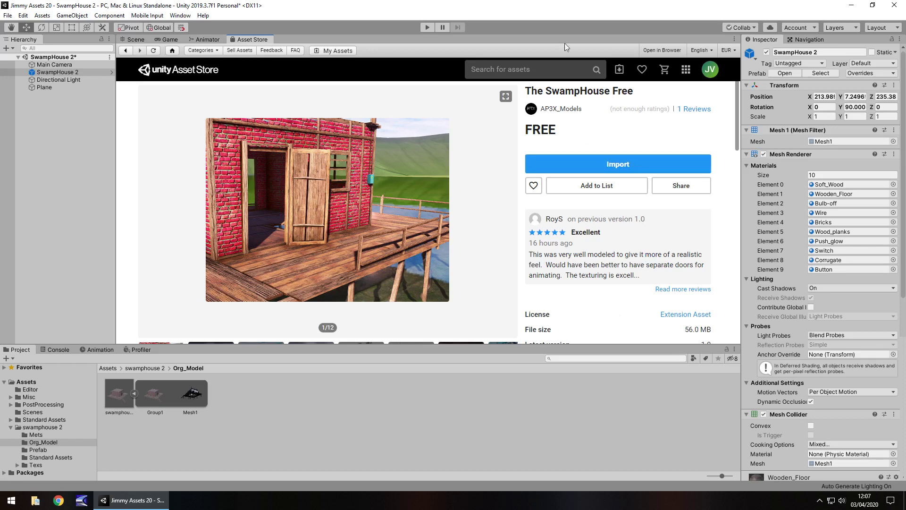
# Return to the Scene view and inspect the wooden door, deck planks and brick wall textures at close range.
pyautogui.click(135, 39)
pyautogui.scroll(10, 460, 181)
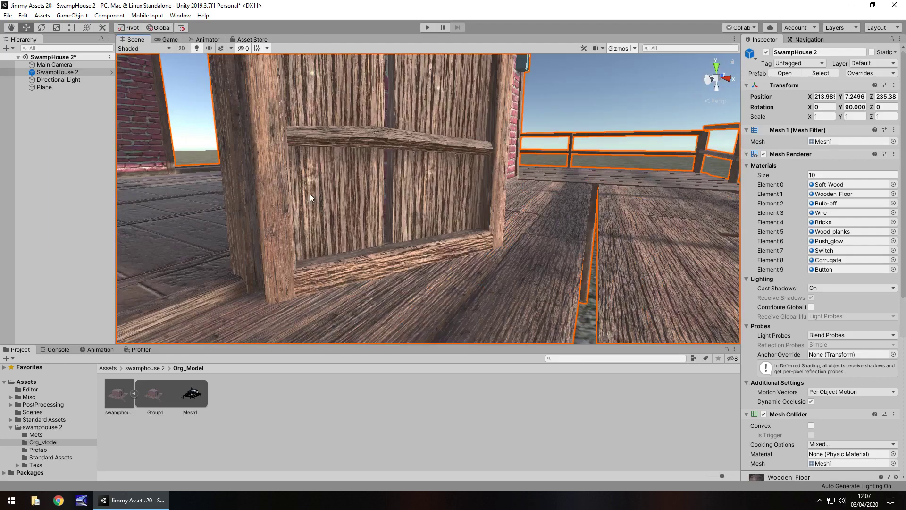
pyautogui.moveTo(310, 193); pyautogui.dragTo(834, 231, button='middle')
pyautogui.moveTo(835, 233); pyautogui.dragTo(615, 184, button='right')
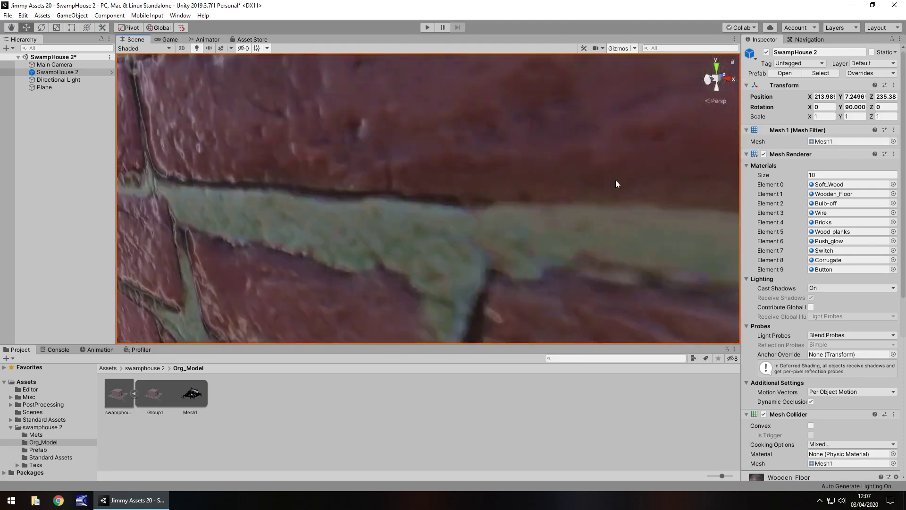
pyautogui.scroll(-5, 471, 174)
pyautogui.moveTo(514, 180); pyautogui.dragTo(413, 197, button='middle')
pyautogui.moveTo(413, 197); pyautogui.dragTo(420, 196, button='right')
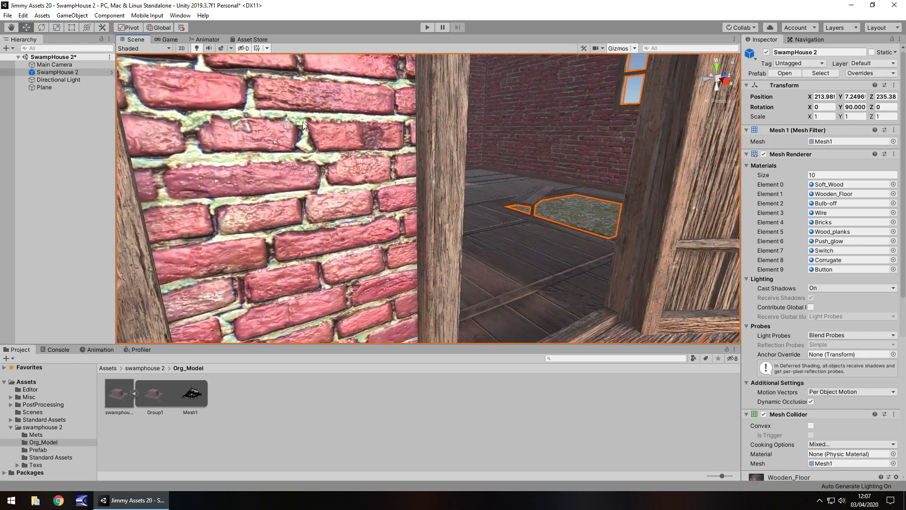
# Read the asset's review on its Asset Store page, and return to the Scene view to examine the wooden deck and railings.
pyautogui.click(254, 39)
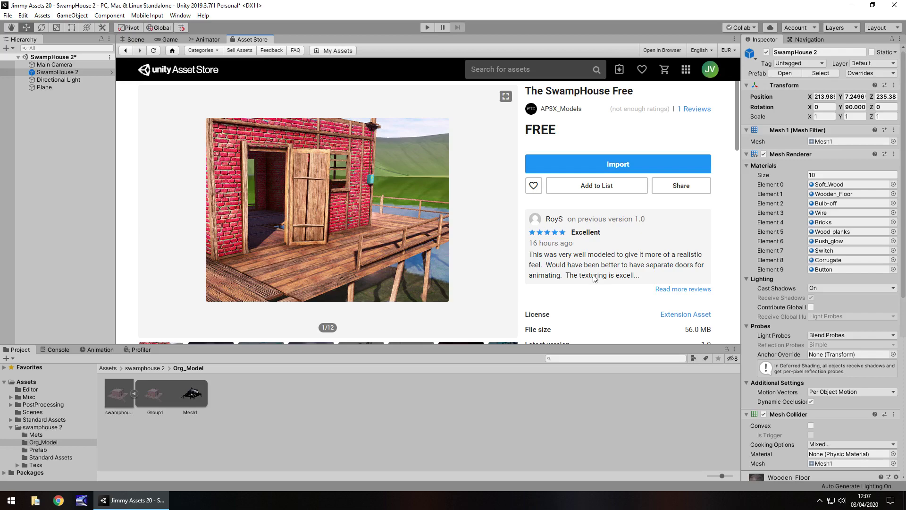
pyautogui.click(135, 39)
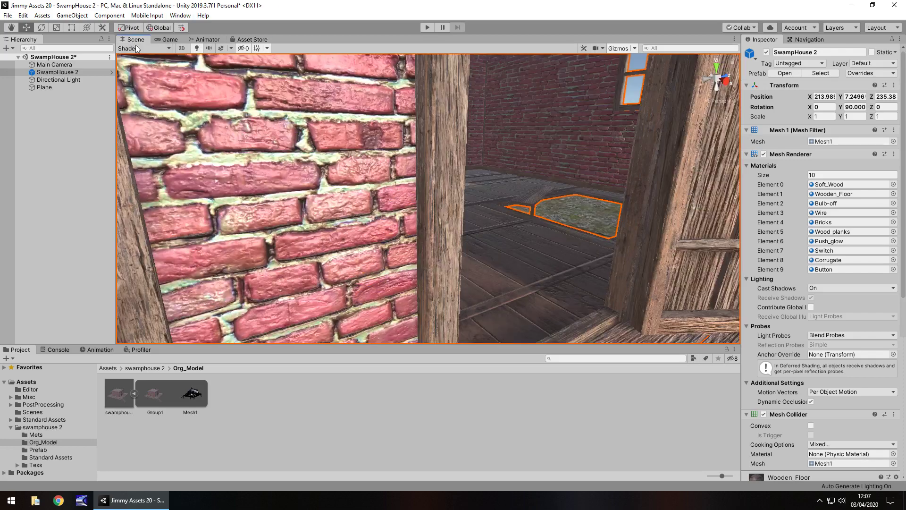
pyautogui.scroll(-6, 531, 210)
pyautogui.moveTo(548, 201); pyautogui.dragTo(556, 222, button='right')
pyautogui.moveTo(365, 218); pyautogui.dragTo(449, 190, button='middle')
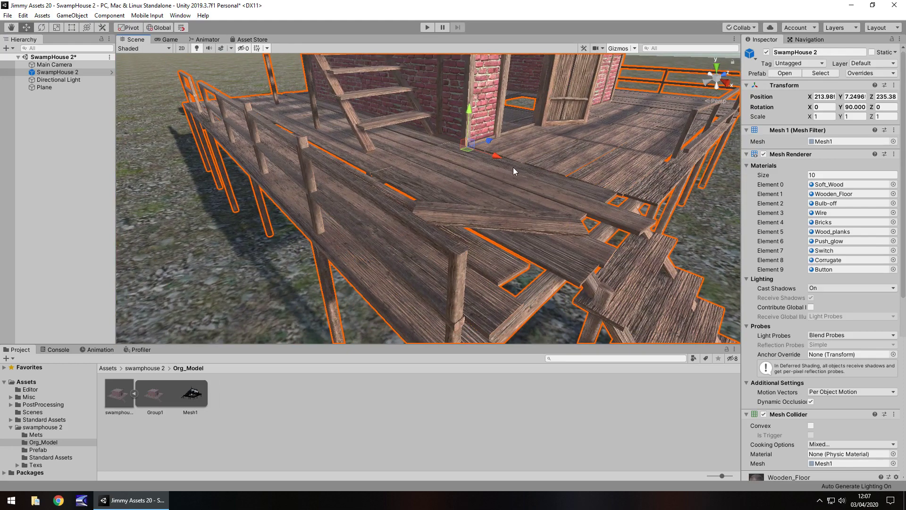
# Set the Metallic value of the Bricks material in the Mets folder to 1 and check the brick walls in the scene.
pyautogui.click(38, 435)
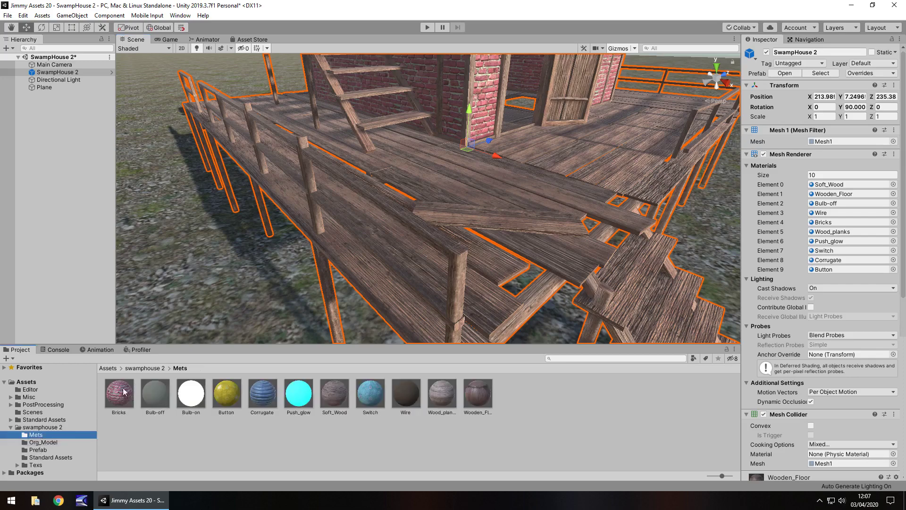
pyautogui.click(127, 393)
pyautogui.moveTo(809, 105); pyautogui.dragTo(887, 112)
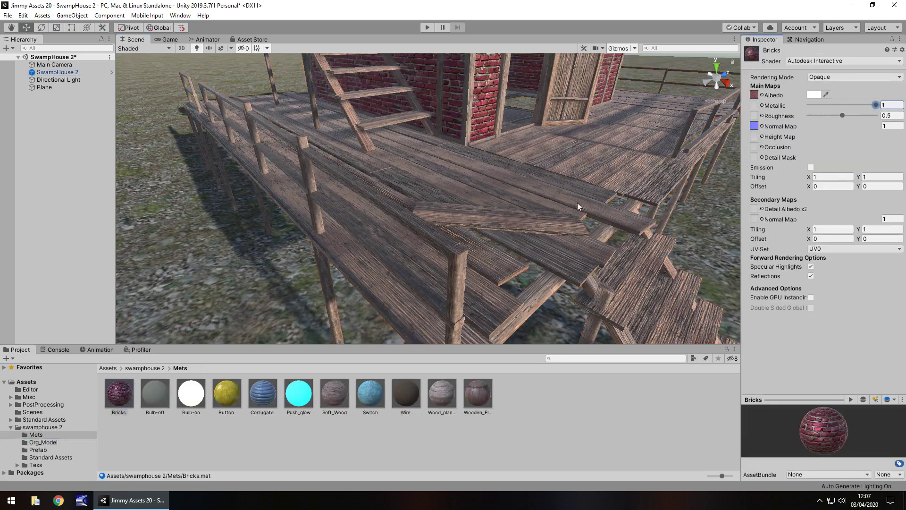
pyautogui.moveTo(579, 205); pyautogui.dragTo(562, 121, button='right')
# Enable the Main Camera's Post-Processing Behaviour and view the house in the Game view.
pyautogui.click(54, 65)
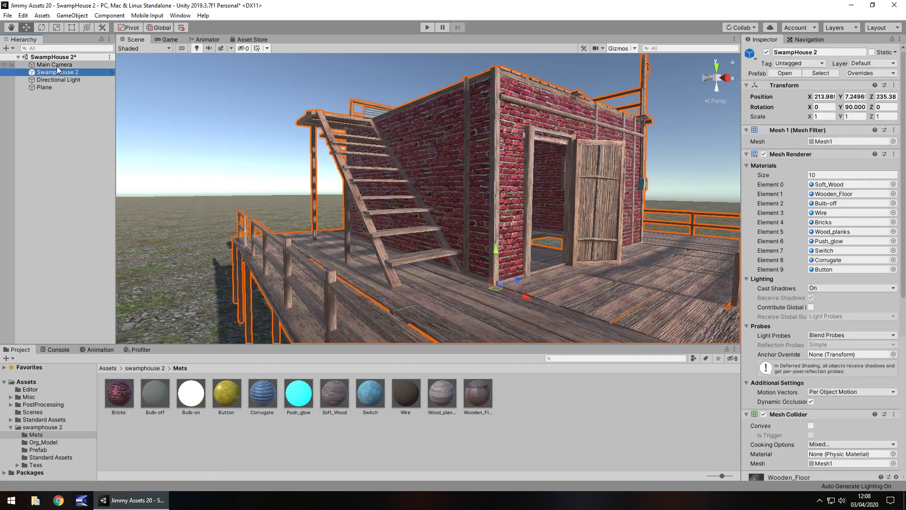
pyautogui.click(763, 371)
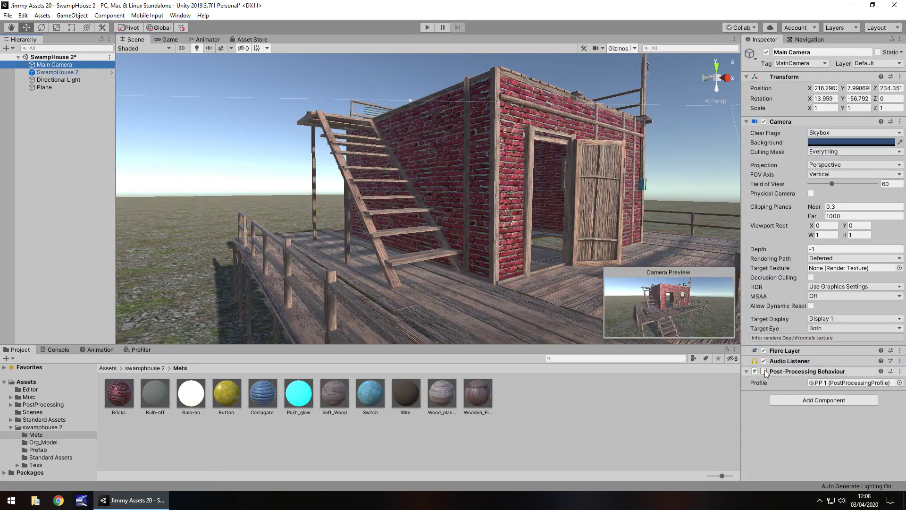
pyautogui.click(170, 40)
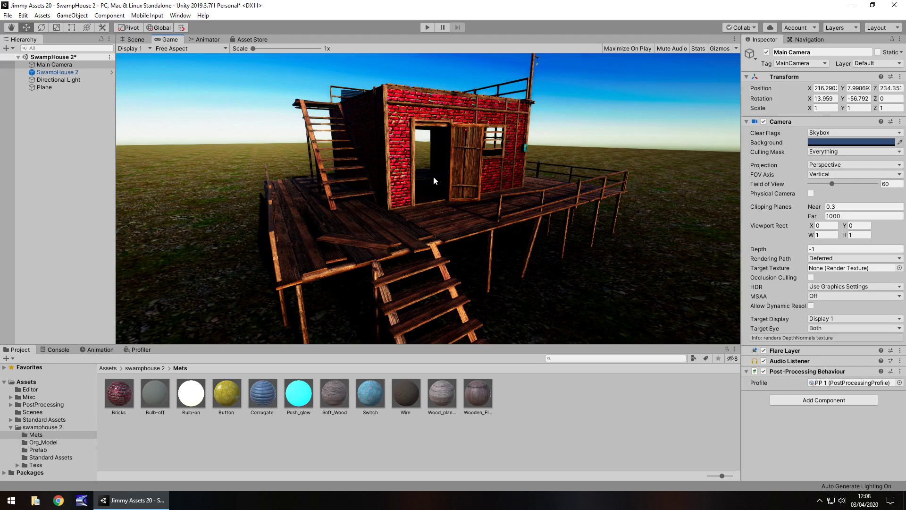
# Revisit the Asset Store page, and examine the post-processed house in the Scene view from the front, side and above.
pyautogui.click(257, 41)
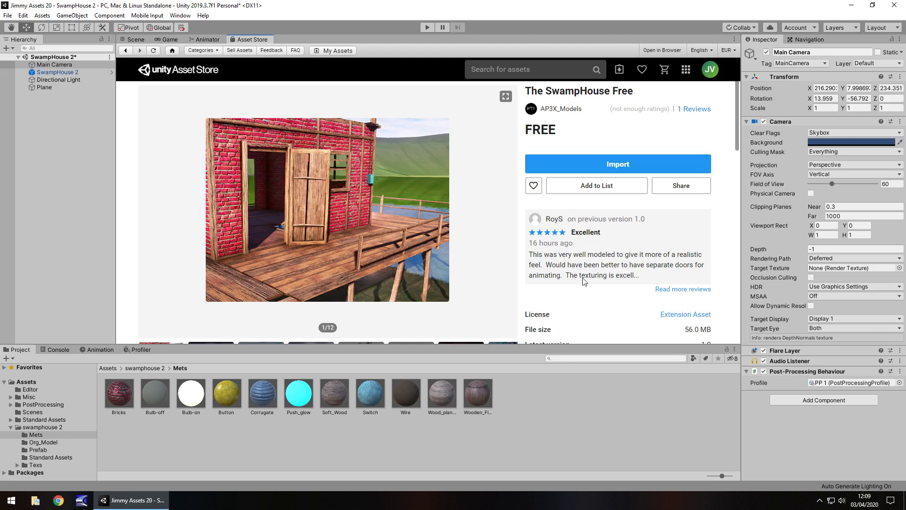
pyautogui.click(134, 39)
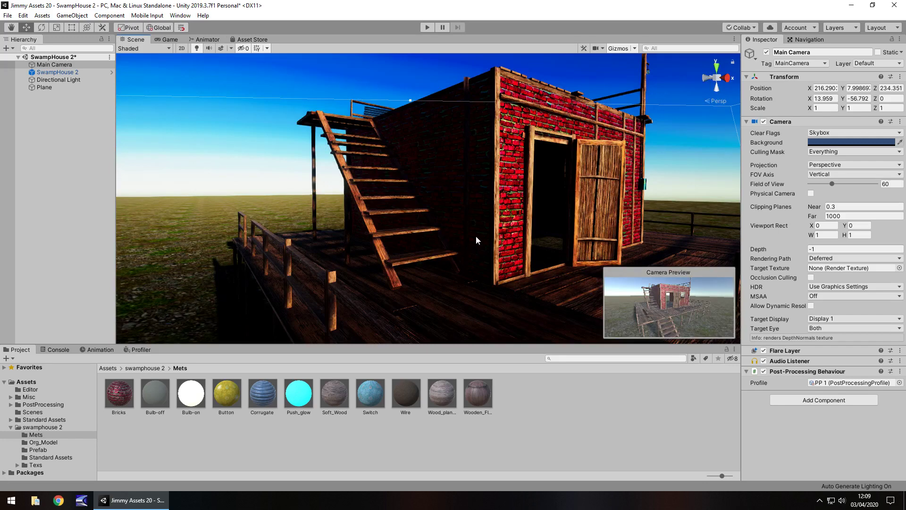
pyautogui.moveTo(477, 241); pyautogui.dragTo(464, 238, button='right')
pyautogui.scroll(-5, 491, 241)
pyautogui.moveTo(498, 242); pyautogui.dragTo(344, 252, button='middle')
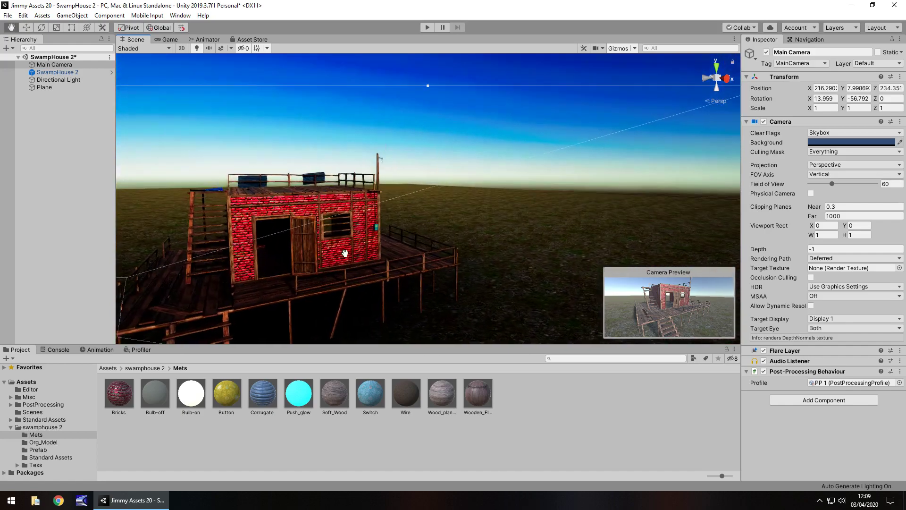
pyautogui.moveTo(309, 181); pyautogui.dragTo(358, 228, button='right')
pyautogui.moveTo(269, 221); pyautogui.dragTo(534, 271, button='middle')
pyautogui.keyDown('alt'); pyautogui.moveTo(533, 271); pyautogui.dragTo(486, 242); pyautogui.keyUp('alt')
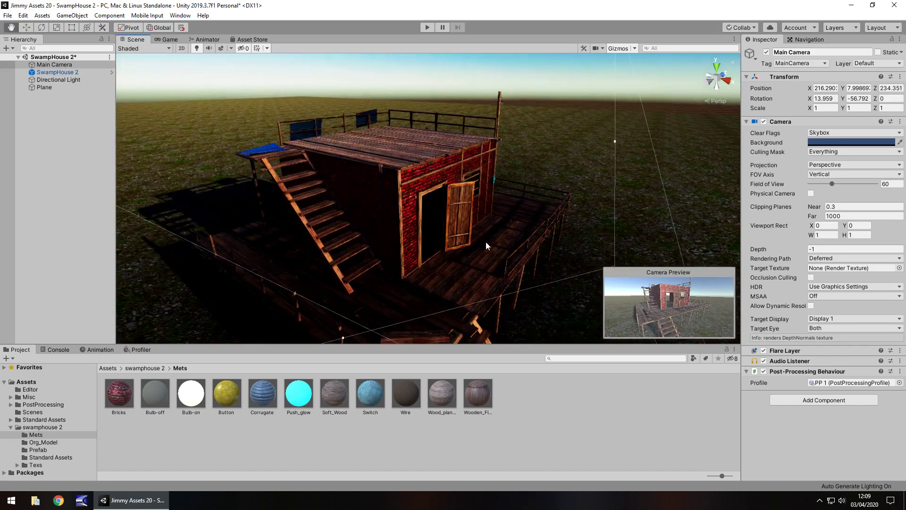